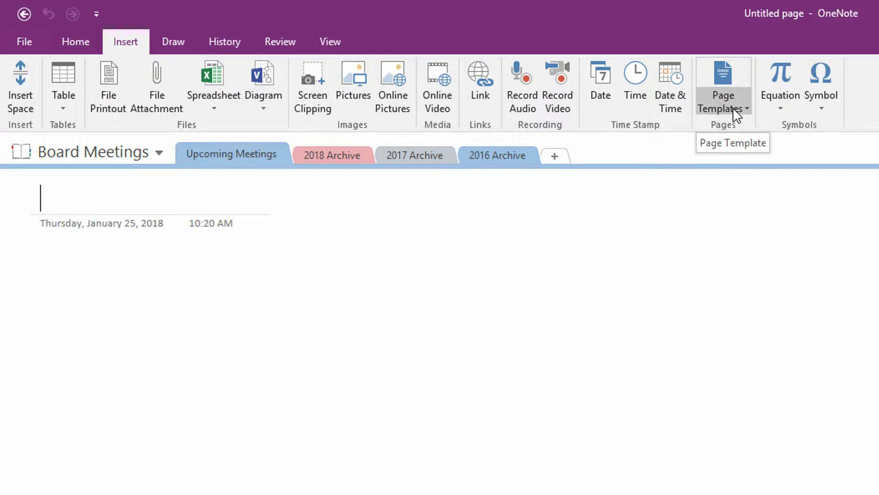
# Show the Page Templates pane, browse the Business and Decorative categories, and check the default-template choices
pyautogui.click(696, 82)
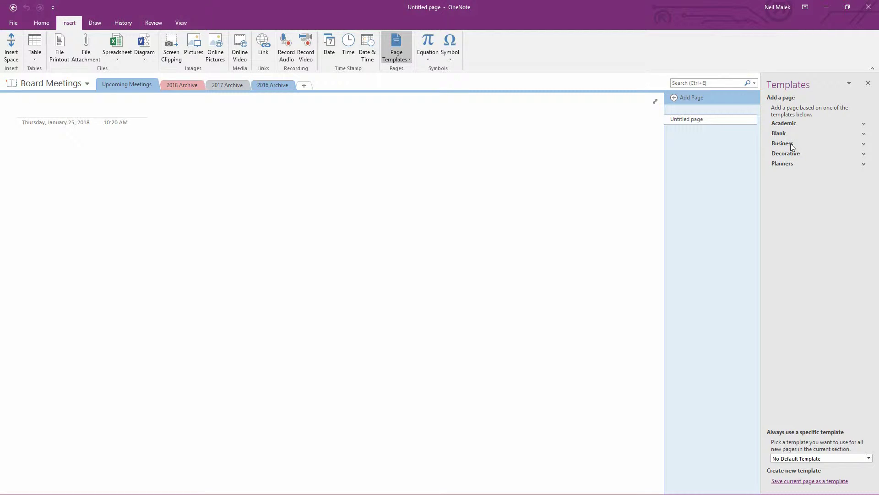
pyautogui.click(790, 144)
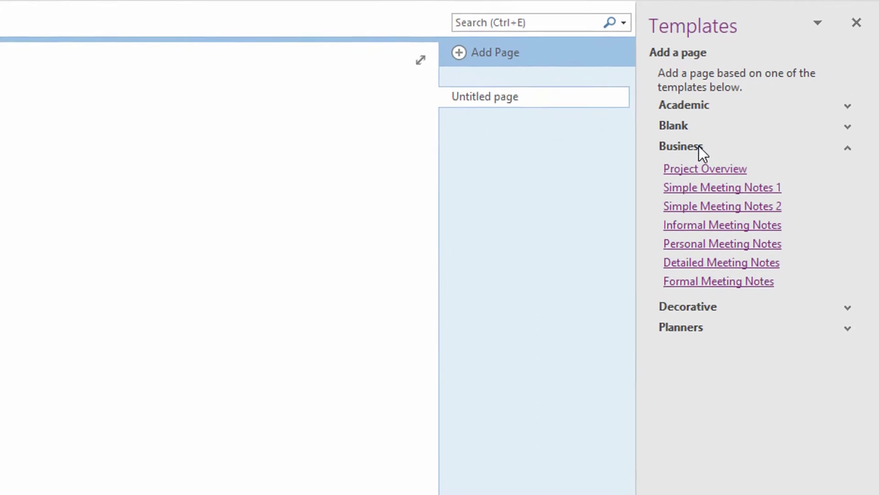
pyautogui.click(712, 310)
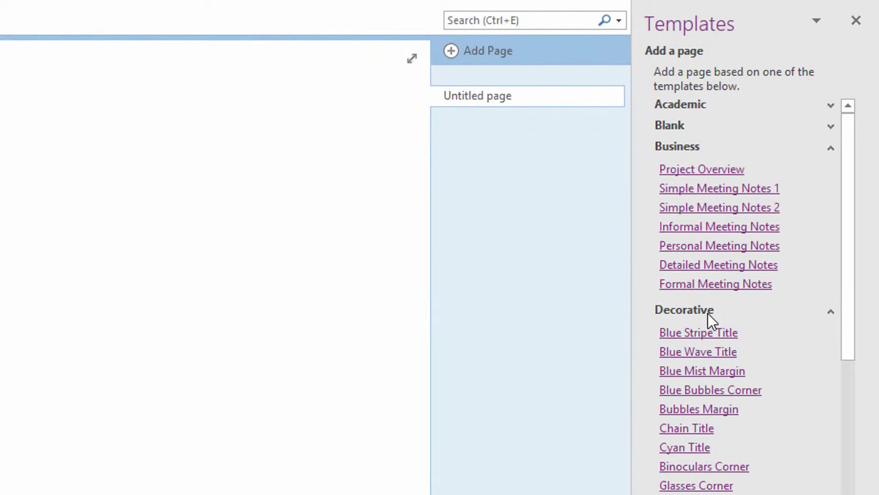
pyautogui.click(683, 312)
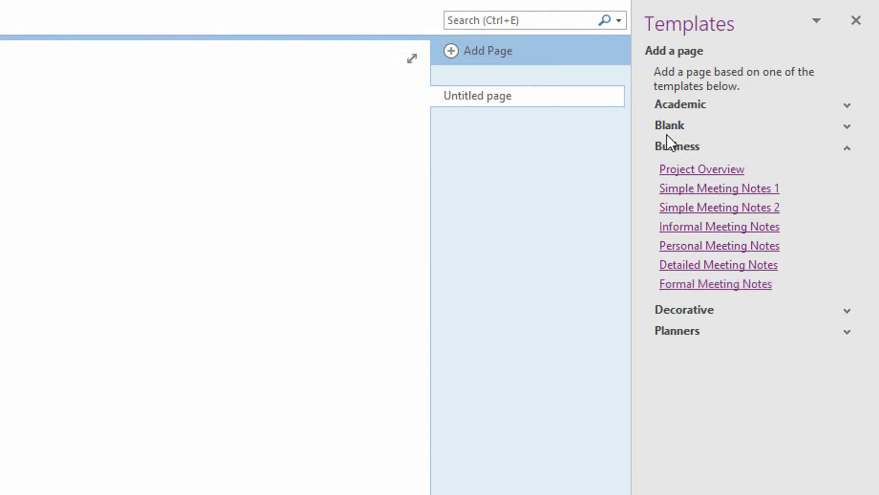
pyautogui.click(676, 153)
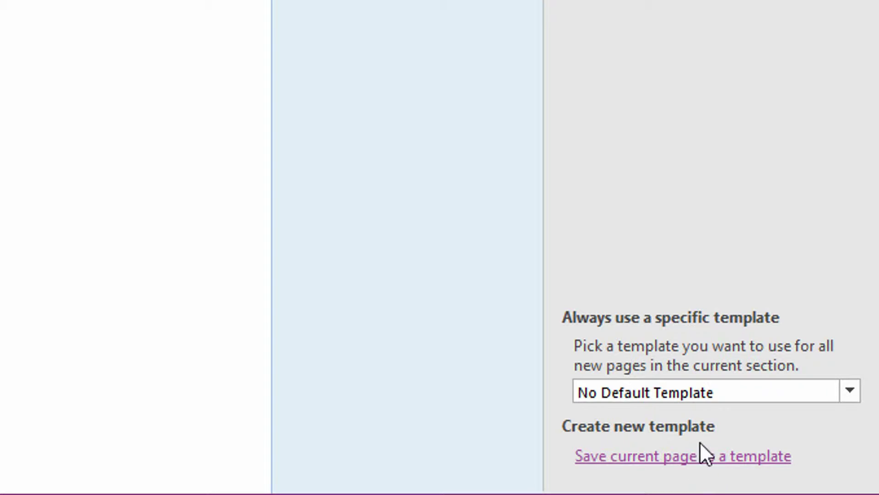
pyautogui.click(683, 392)
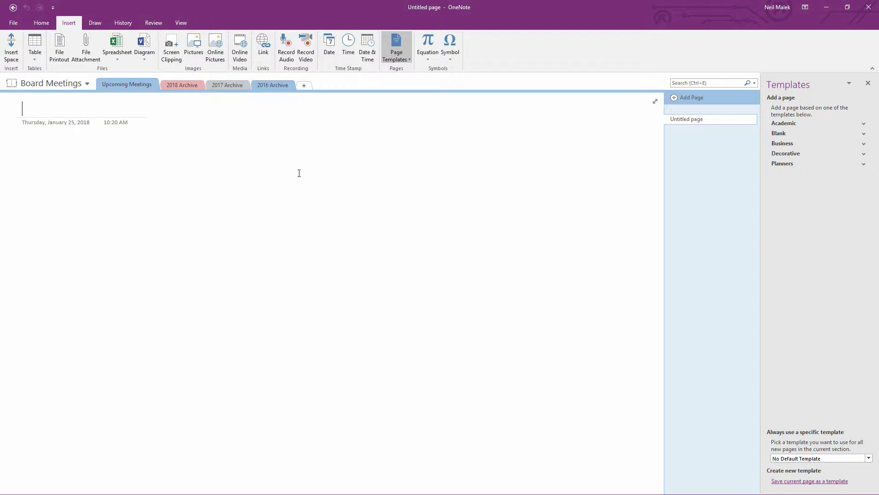
# Title the page 'Board Meeting: DATE' and set the body text to bold, underlined, size 16
pyautogui.write('Board M')
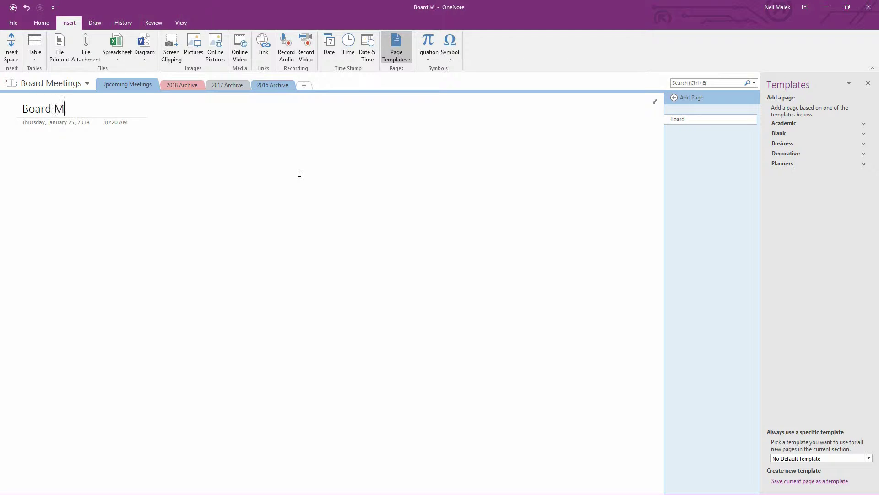
pyautogui.write('eeting: DATE')
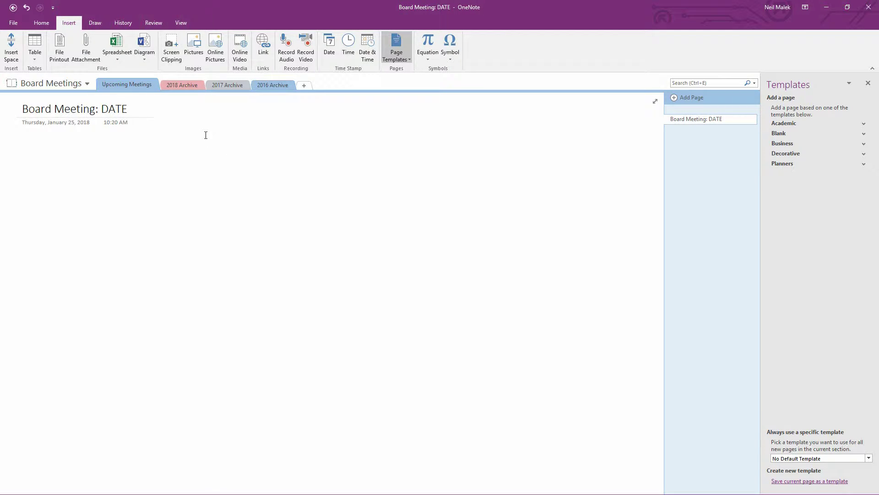
pyautogui.press('Return')
pyautogui.click(40, 23)
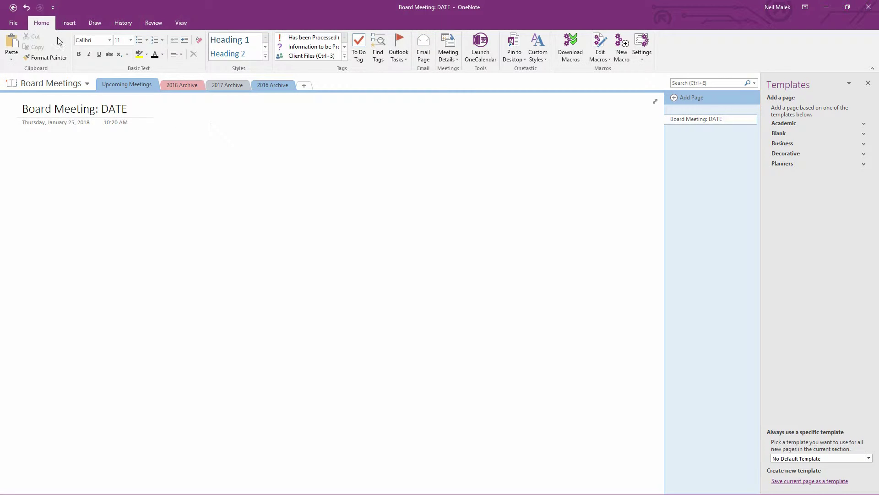
pyautogui.click(79, 54)
pyautogui.click(99, 55)
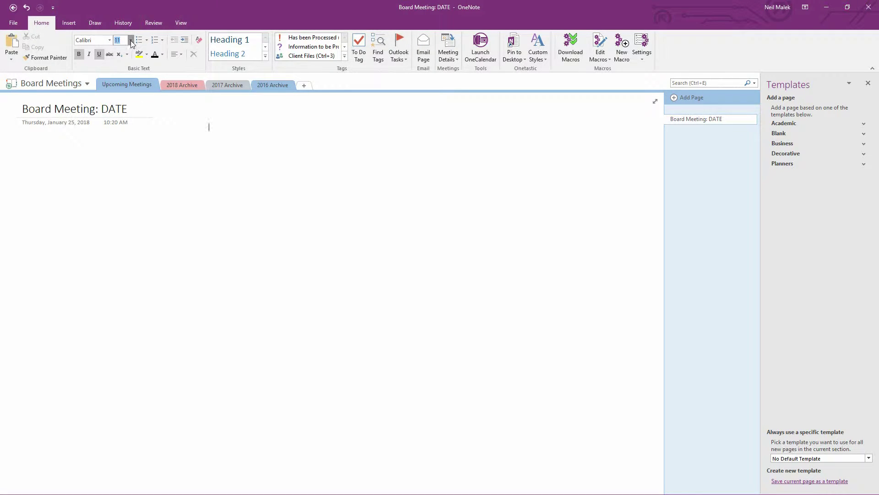
pyautogui.click(131, 40)
pyautogui.click(125, 128)
# Type the 'ATTENDANCE:' heading with a bulleted line beneath it
pyautogui.write('a')
pyautogui.press('BackSpace')
pyautogui.press('capslock')
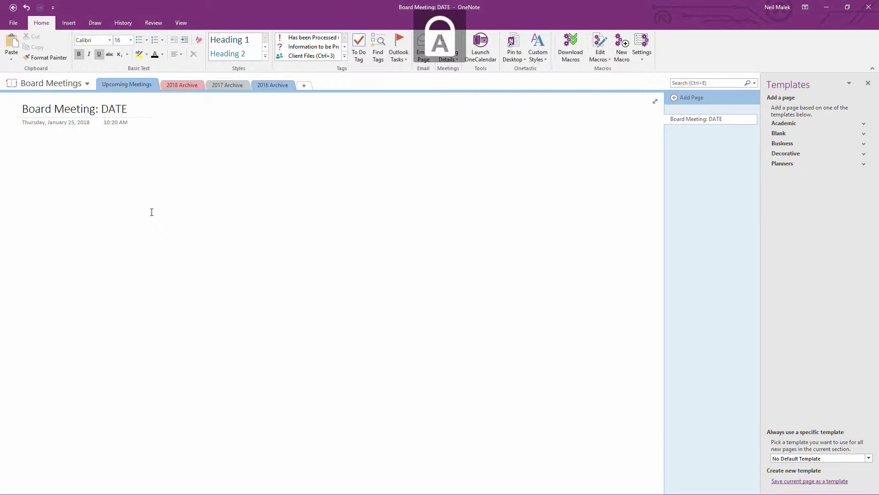
pyautogui.write('ATTENDANCE')
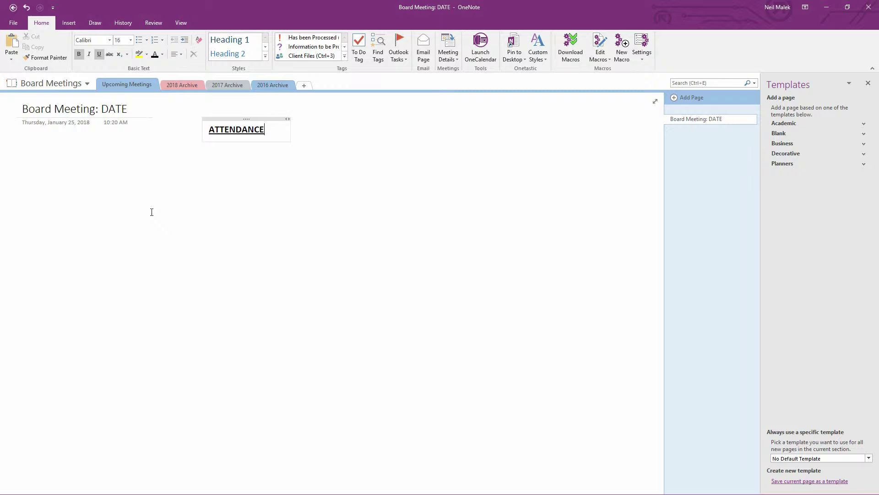
pyautogui.write(':')
pyautogui.press('Return')
pyautogui.press('BackSpace')
pyautogui.press('Return')
pyautogui.click(138, 40)
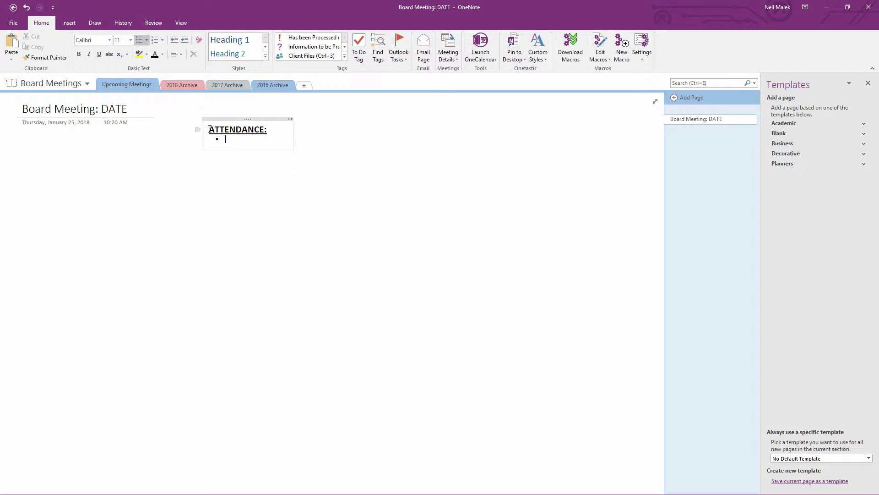
# Copy the ATTENDANCE: block to the right and rename the copy 'MINUTES:'
pyautogui.moveTo(209, 130); pyautogui.dragTo(268, 130)
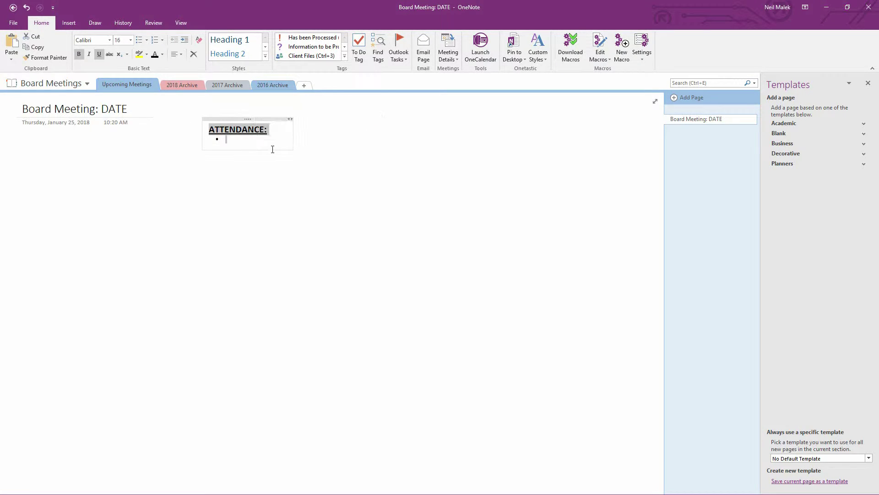
pyautogui.hotkey('ctrl', 'c')
pyautogui.click(352, 126)
pyautogui.hotkey('ctrl', 'v')
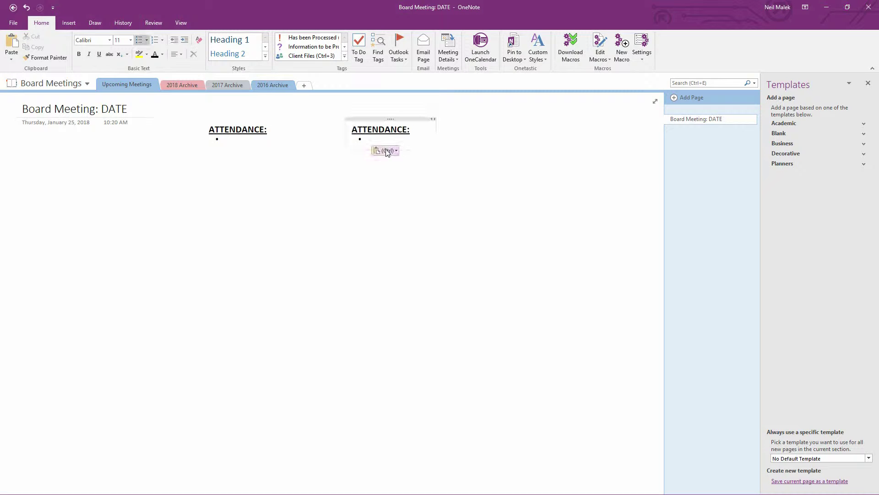
pyautogui.moveTo(353, 129); pyautogui.dragTo(410, 130)
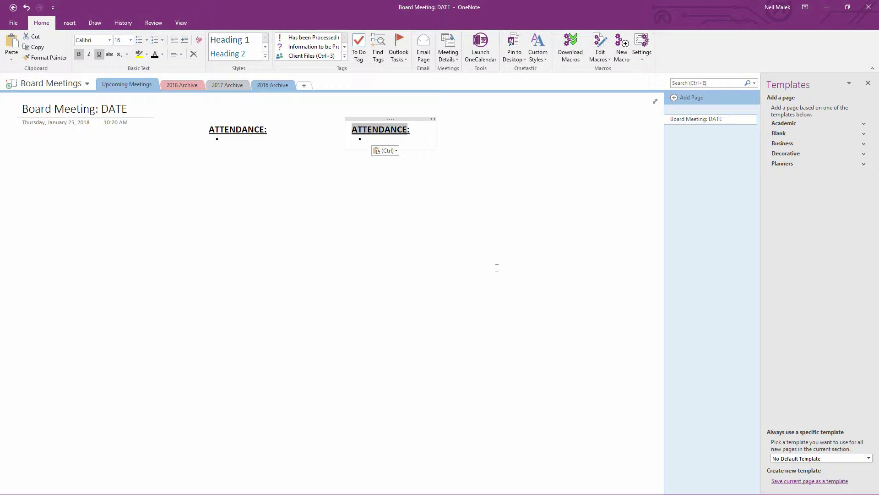
pyautogui.write('MINU')
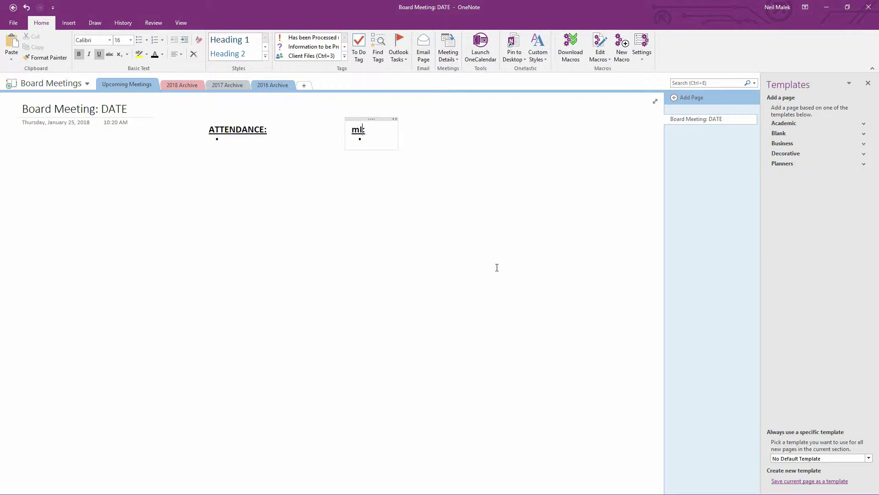
pyautogui.write('TES')
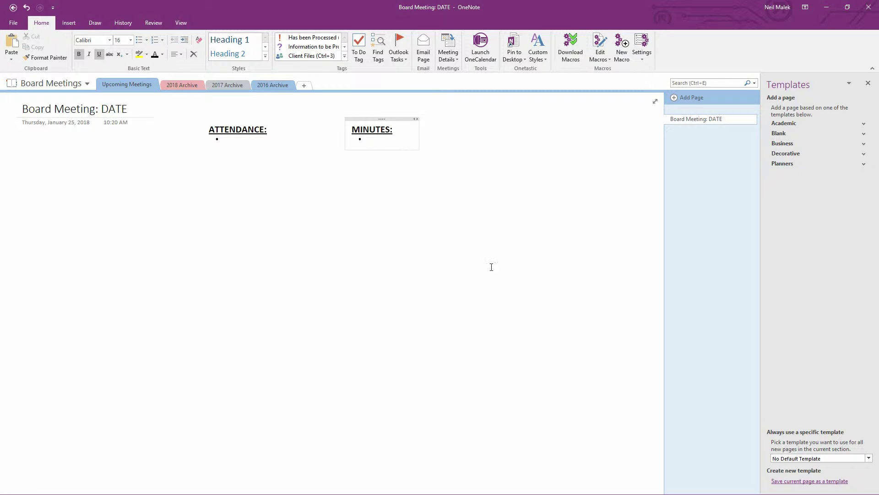
# Add an 'ACTION ITEMS:' heading further right with a to-do checkbox instead of a bullet
pyautogui.click(482, 130)
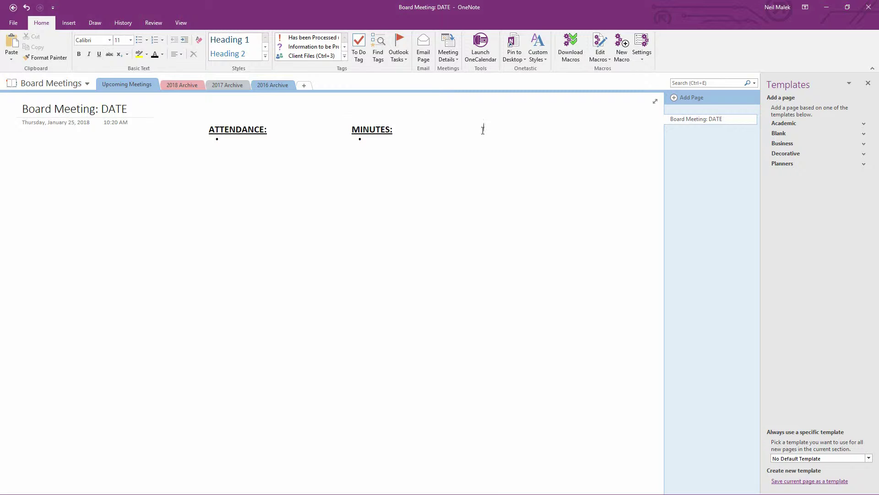
pyautogui.hotkey('ctrl', 'v')
pyautogui.moveTo(483, 130); pyautogui.dragTo(542, 130)
pyautogui.write('ACTION ITEMS')
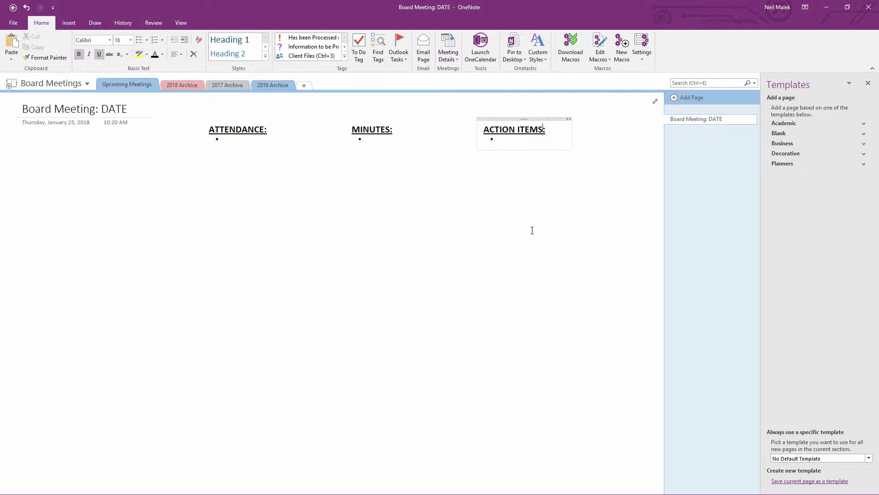
pyautogui.click(515, 139)
pyautogui.press('BackSpace')
pyautogui.click(359, 54)
pyautogui.click(25, 137)
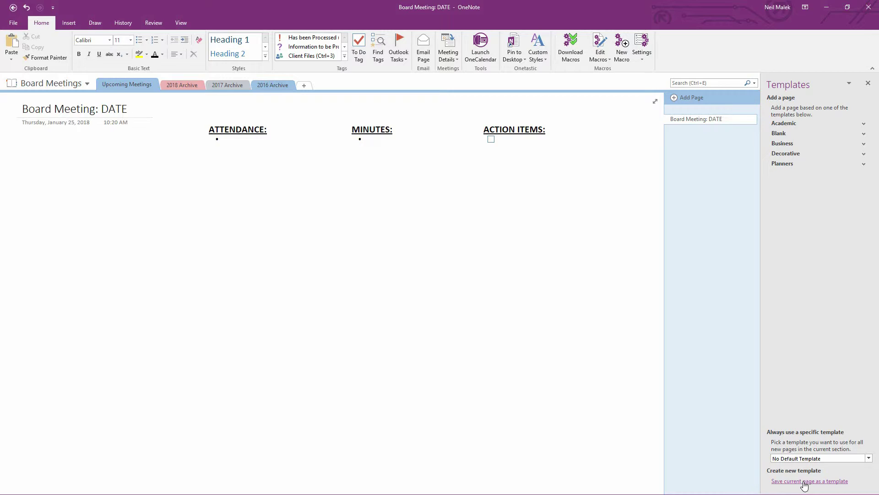
# Save the page as the 'Standard Meeting Minutes' template, set as the section's default
pyautogui.click(805, 484)
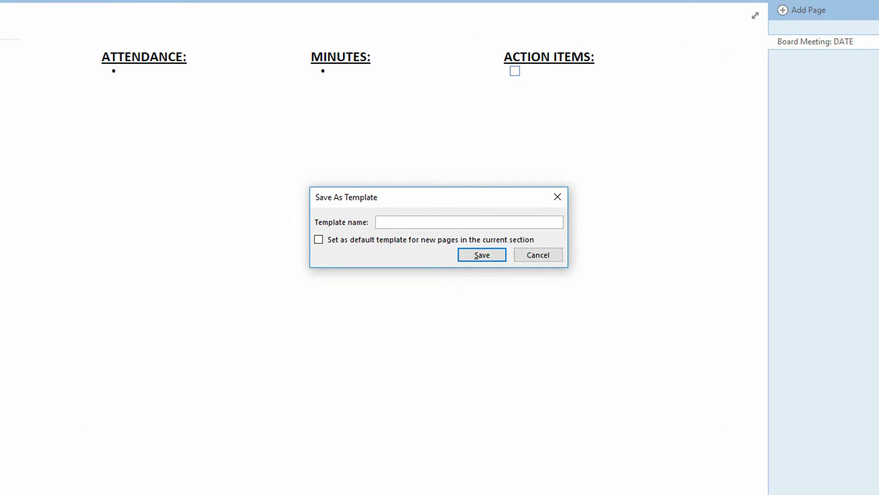
pyautogui.write('Standard Meeting Minutes')
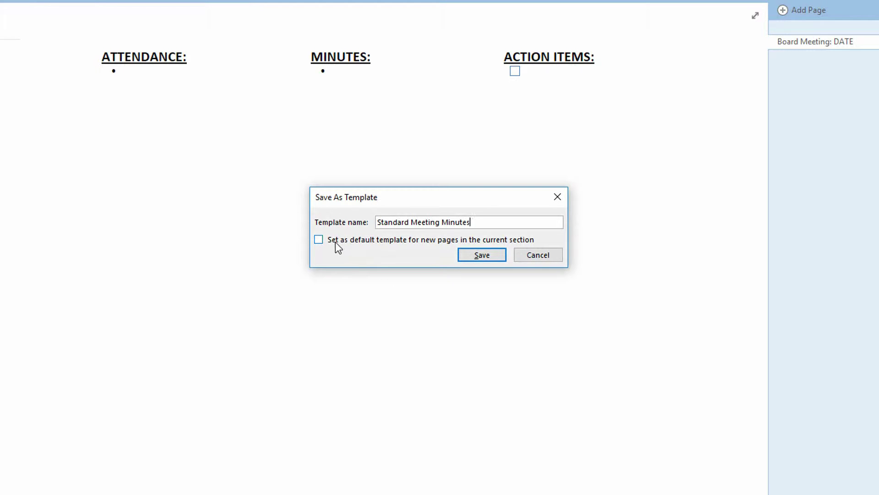
pyautogui.click(410, 242)
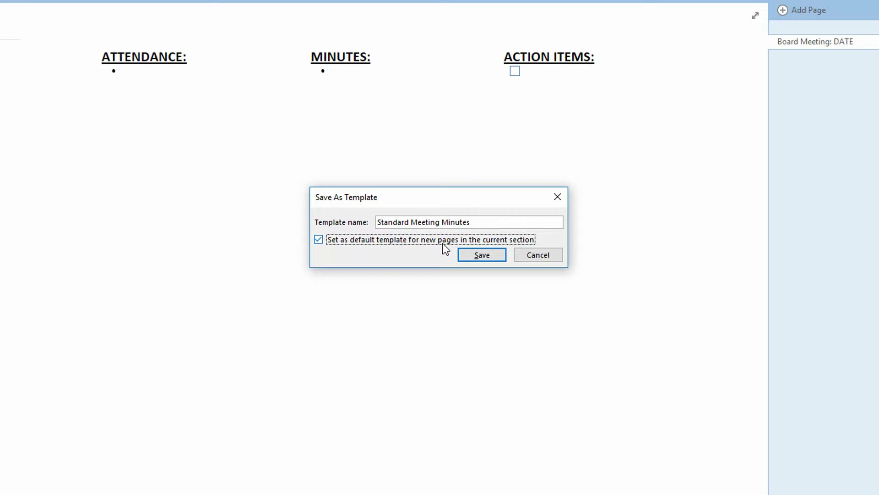
pyautogui.click(481, 255)
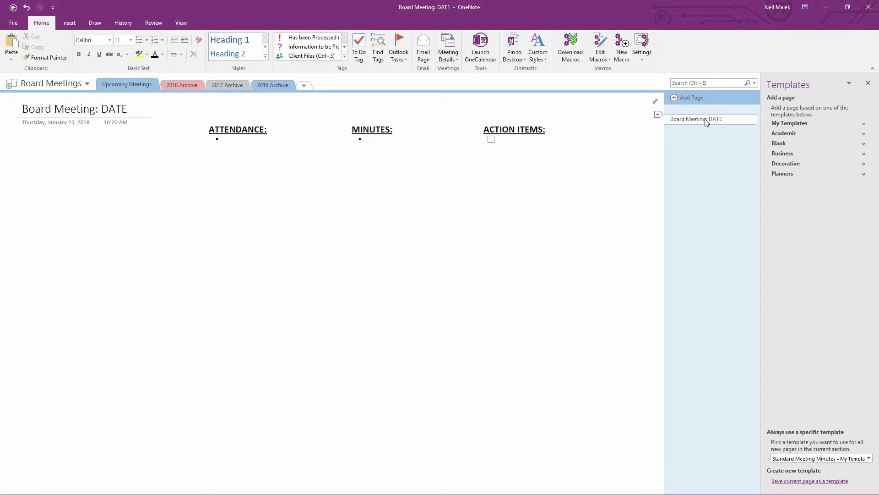
# Delete the Board Meeting: DATE page, close the Templates pane, and minimize OneNote
pyautogui.rightClick(683, 123)
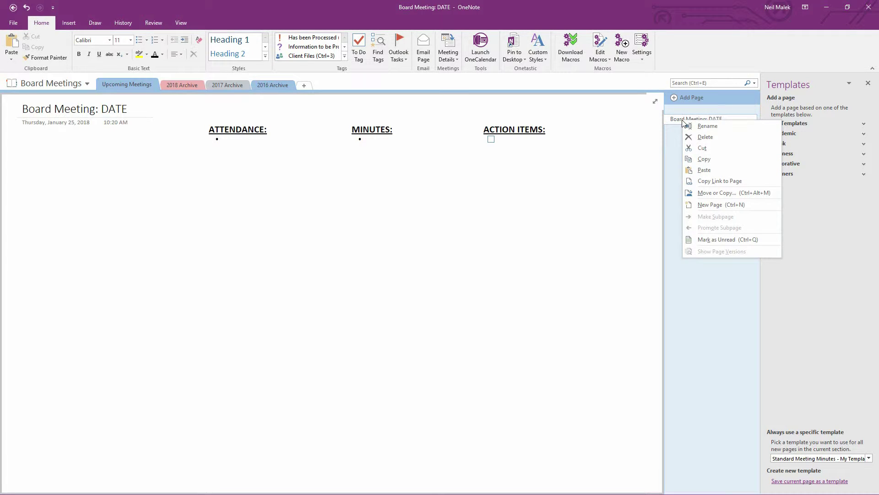
pyautogui.click(693, 138)
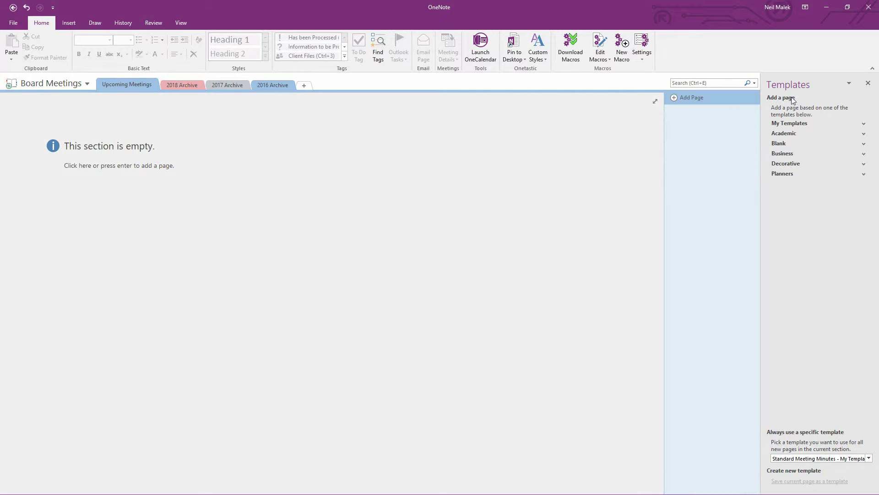
pyautogui.click(868, 83)
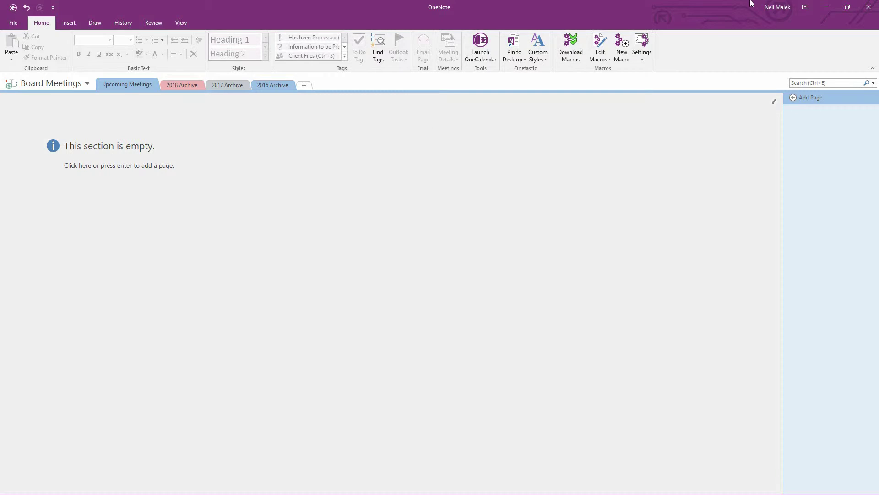
pyautogui.click(826, 9)
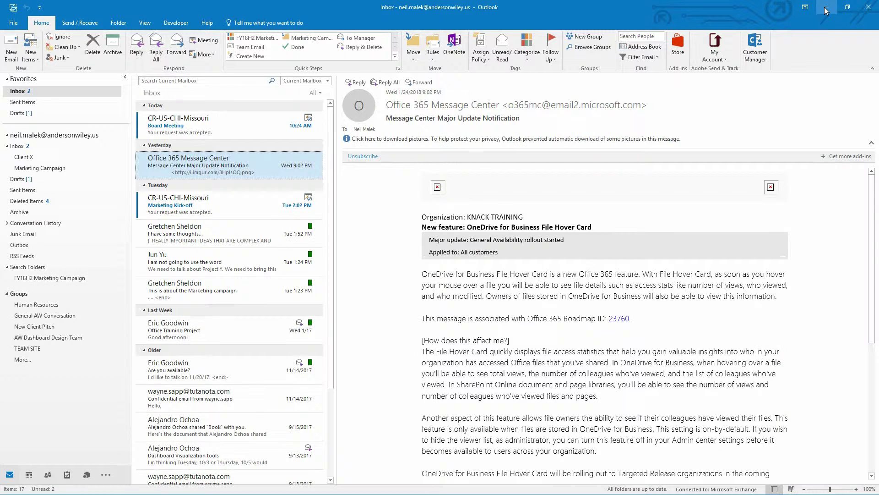
# Switch Outlook to the Calendar and advance it to February 2018
pyautogui.click(29, 474)
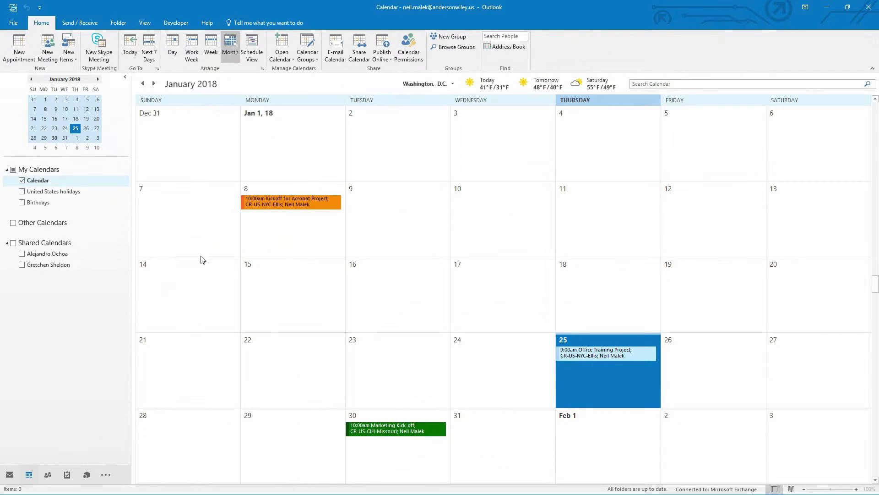
pyautogui.click(154, 84)
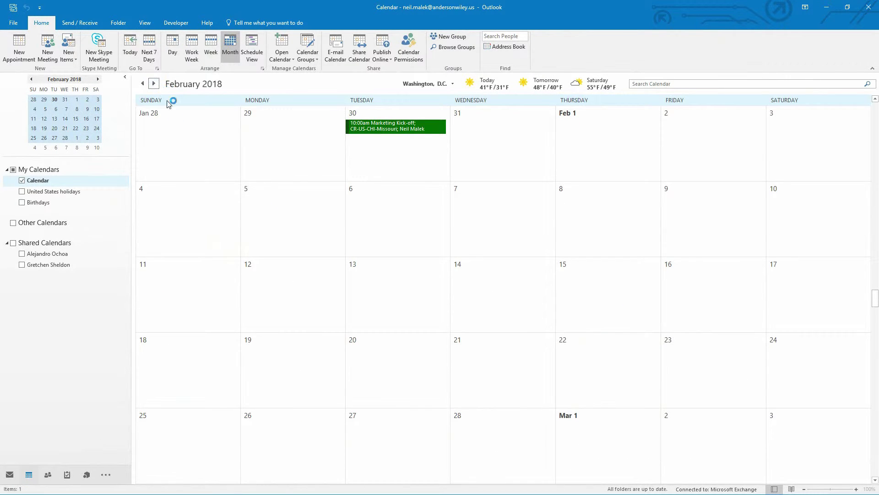
# Create a meeting on February 7 running 10:00 AM to 12:00 PM instead of all day
pyautogui.doubleClick(483, 201)
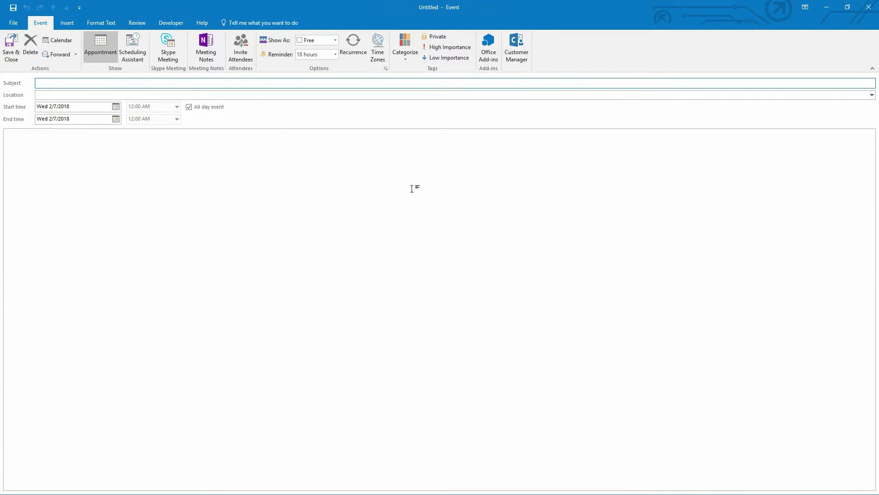
pyautogui.click(239, 50)
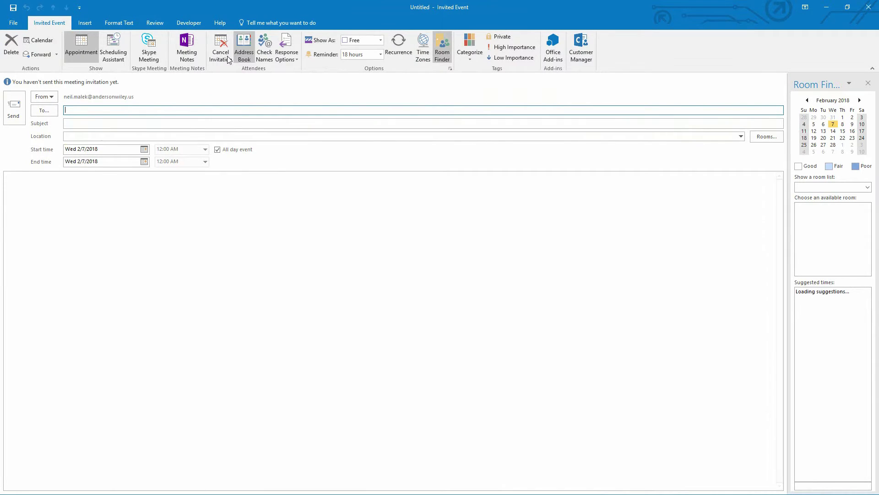
pyautogui.click(217, 149)
pyautogui.click(205, 149)
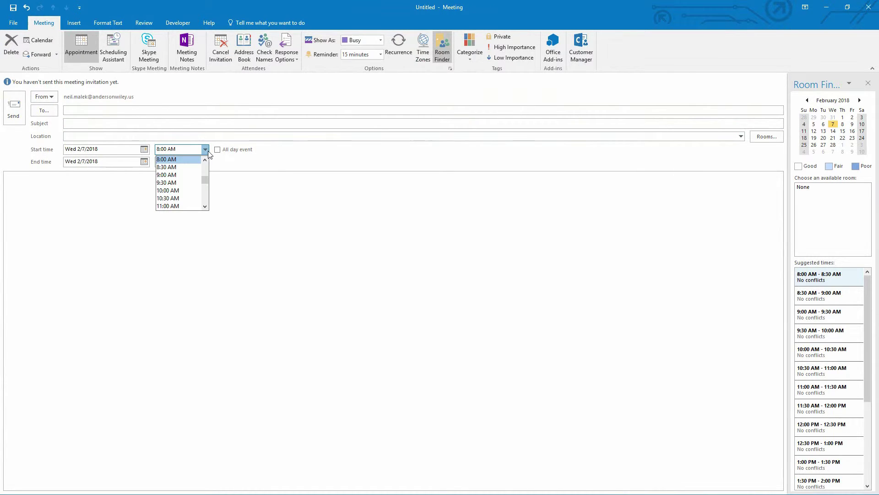
pyautogui.click(183, 189)
pyautogui.click(207, 161)
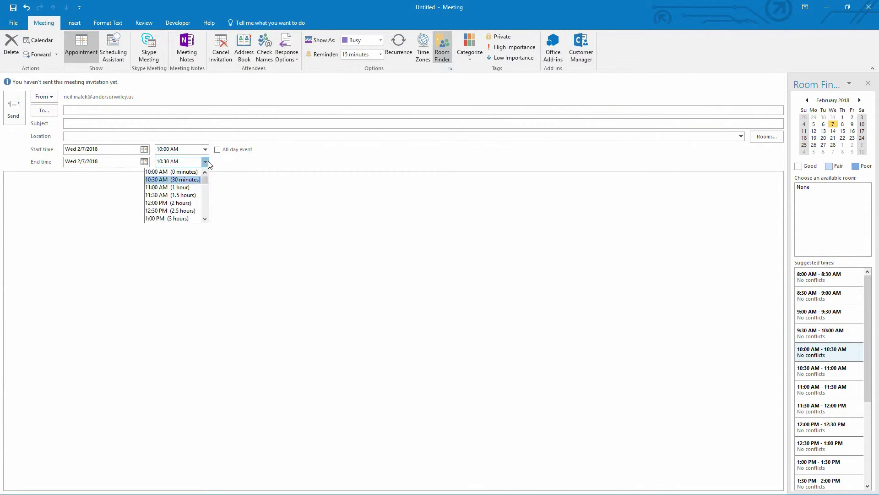
pyautogui.click(174, 203)
# Invite three attendees and give the meeting the subject 'February Board Meeting'
pyautogui.click(105, 110)
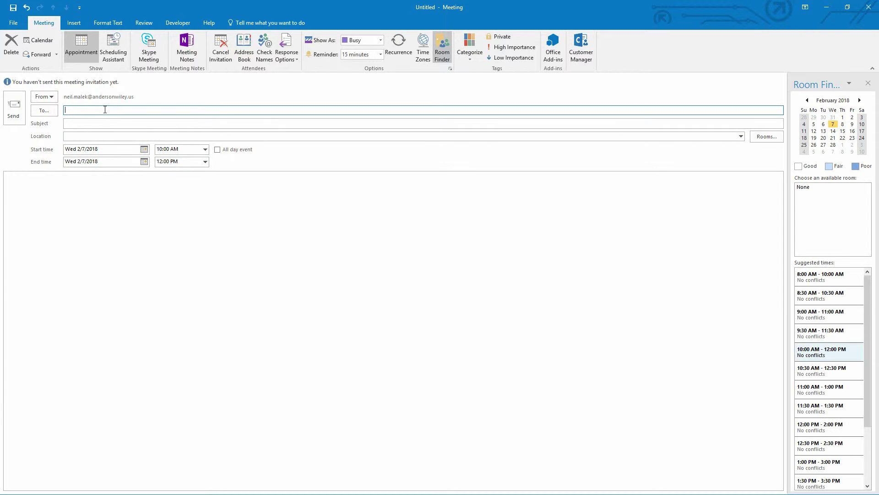
pyautogui.write('jac')
pyautogui.press('Return')
pyautogui.write('ale')
pyautogui.press('Return')
pyautogui.write('jun')
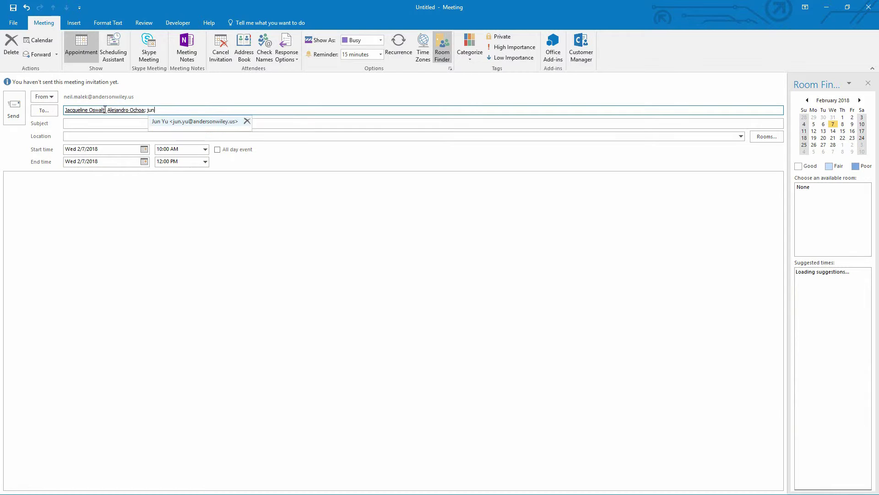
pyautogui.press('Return')
pyautogui.press('Tab')
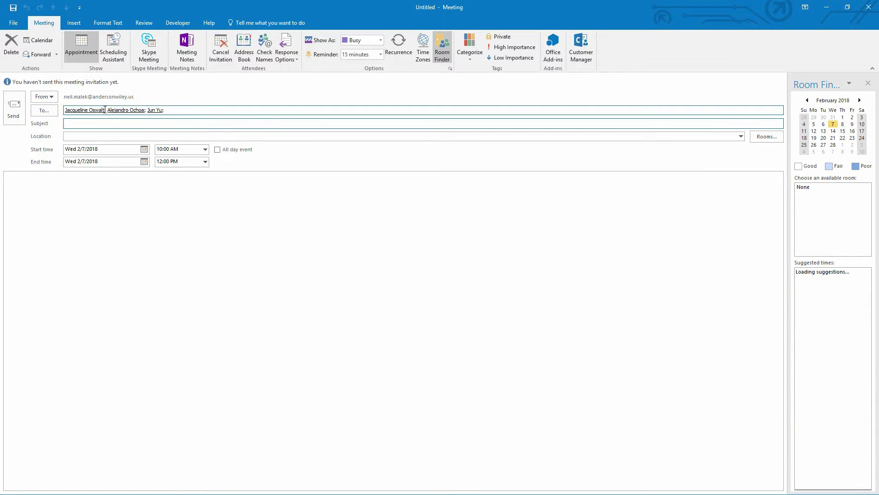
pyautogui.press('BackSpace')
pyautogui.press('BackSpace')
pyautogui.write('February Board Meeting')
pyautogui.press('Tab')
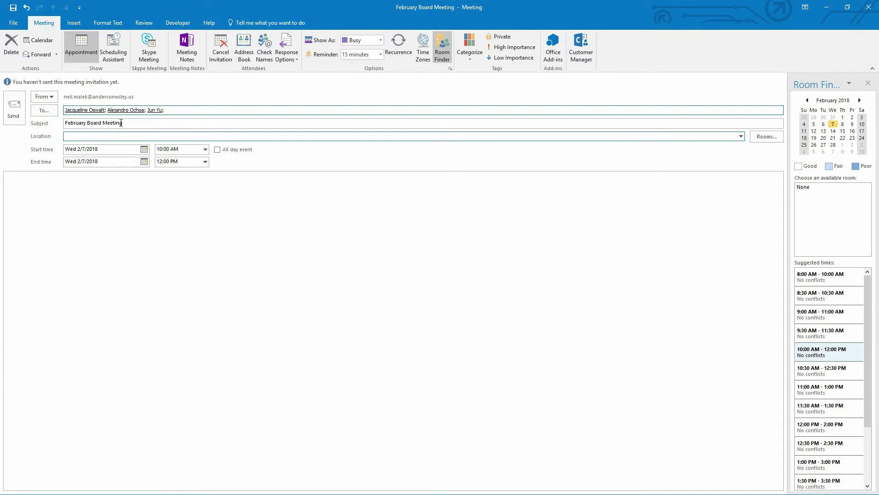
# Book room CR-US-CHI-Michigan for the meeting
pyautogui.click(759, 136)
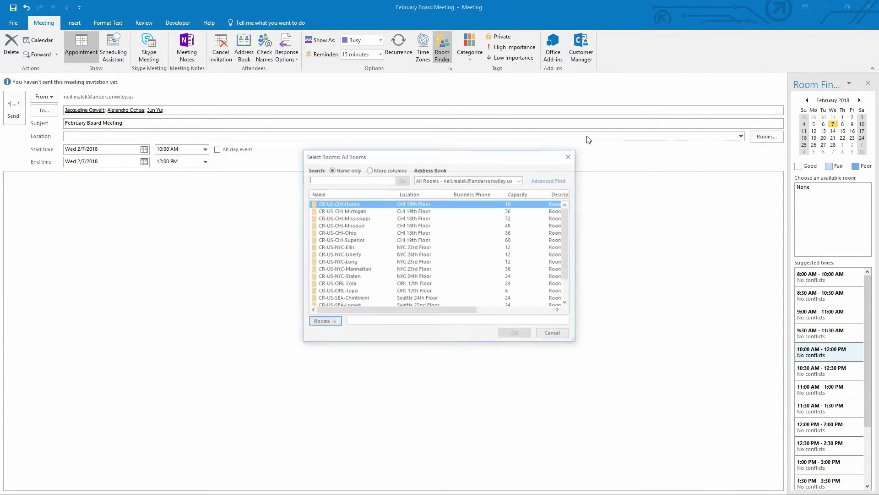
pyautogui.doubleClick(365, 211)
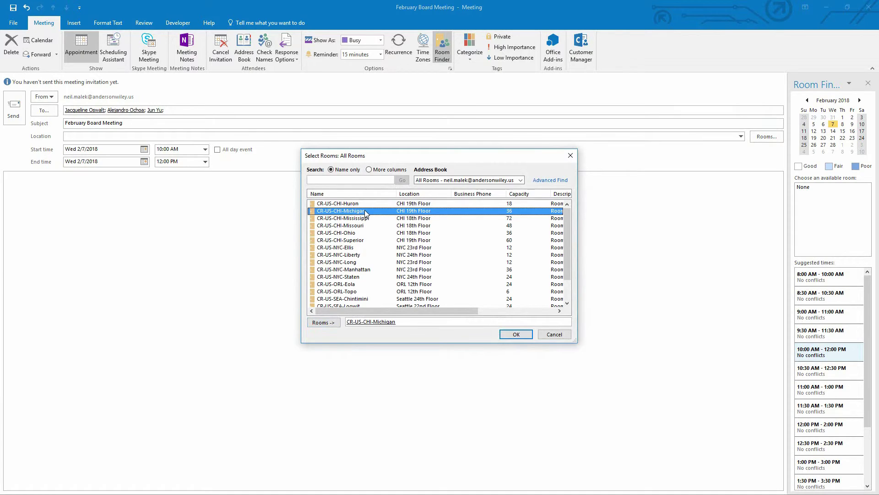
pyautogui.click(516, 335)
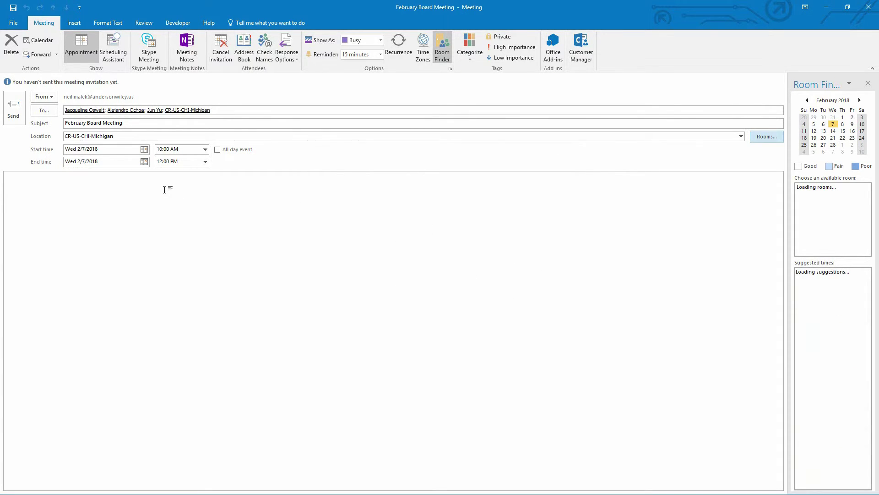
# Share meeting notes in Board Meetings > Upcoming Meetings, then send the February Board Meeting invitation
pyautogui.click(138, 191)
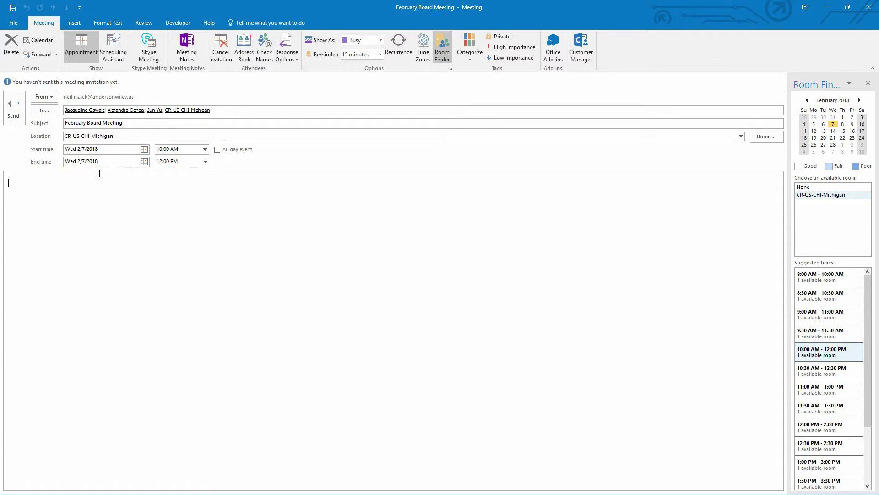
pyautogui.click(189, 58)
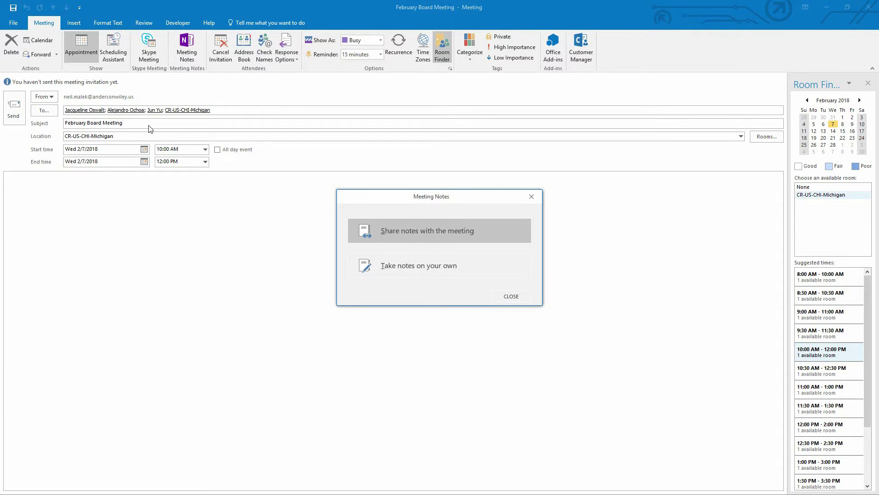
pyautogui.click(417, 232)
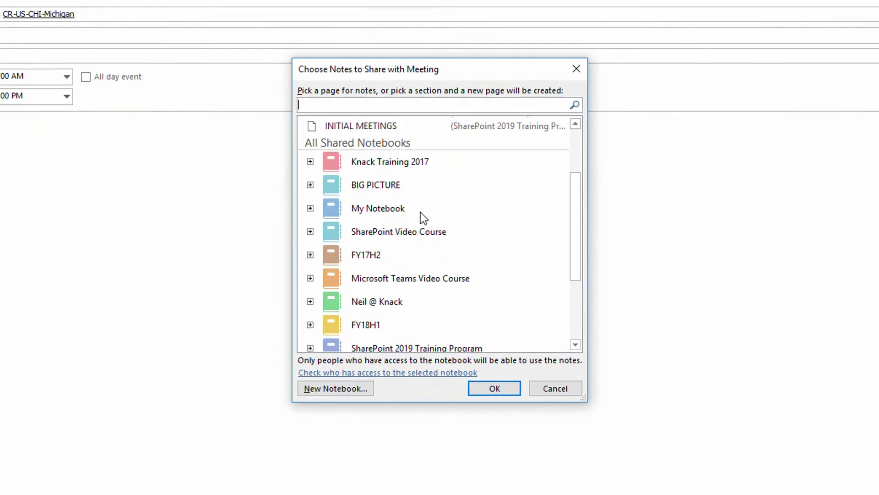
pyautogui.scroll(-2, 421, 212)
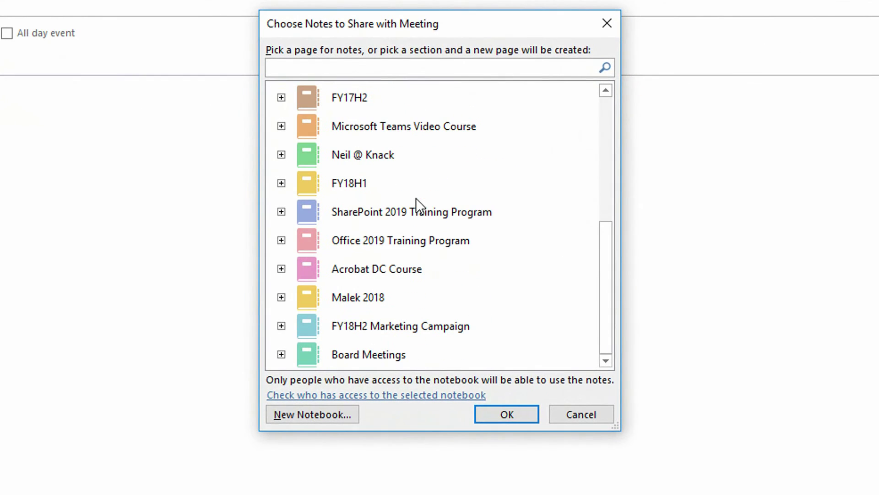
pyautogui.click(284, 356)
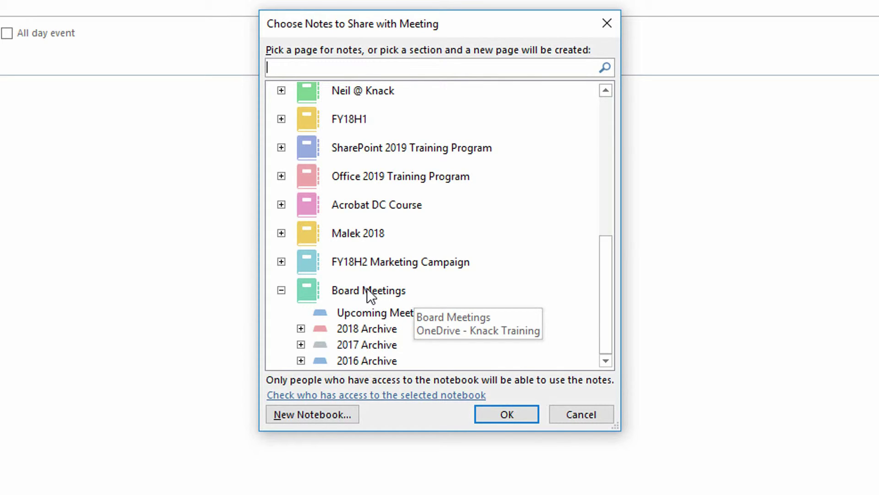
pyautogui.click(381, 313)
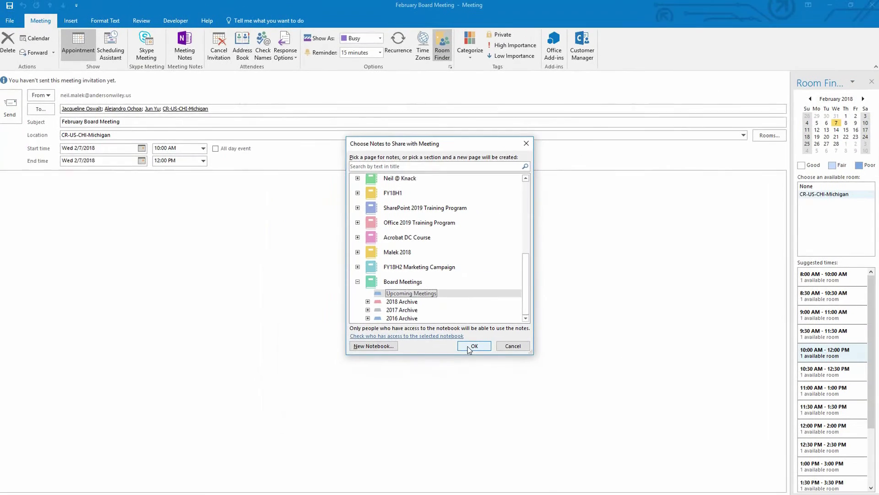
pyautogui.click(506, 414)
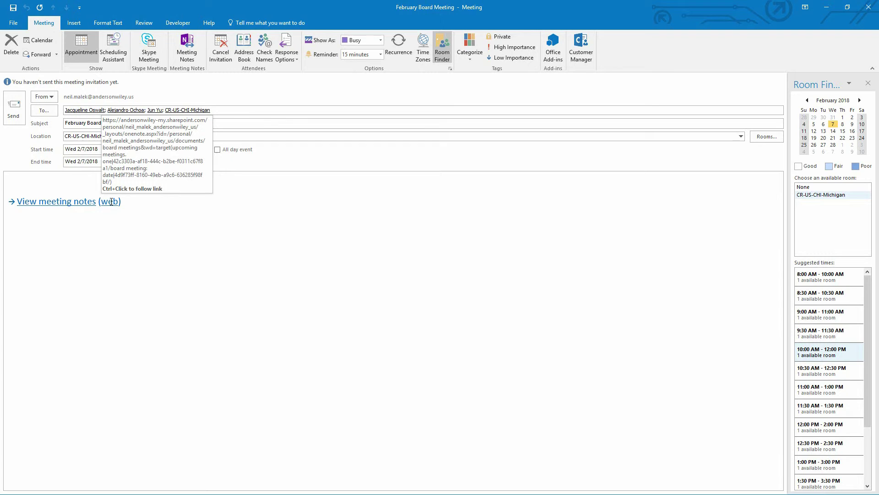
pyautogui.click(14, 114)
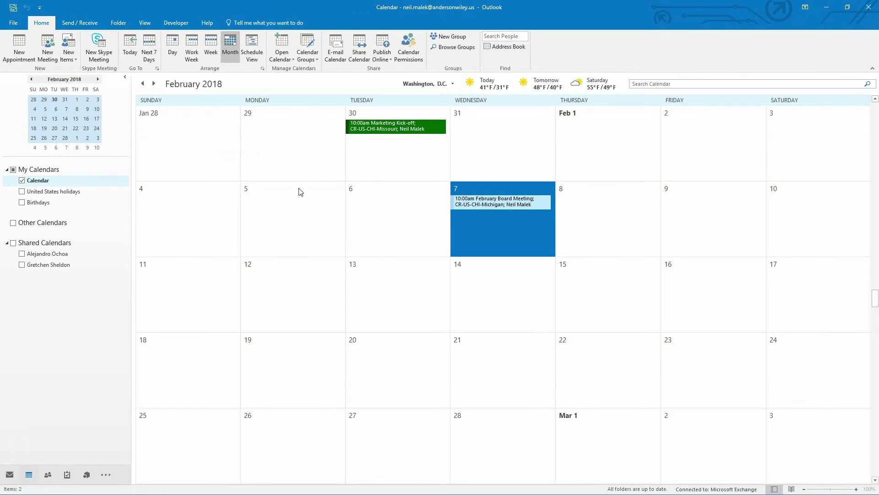
pyautogui.moveTo(498, 201)
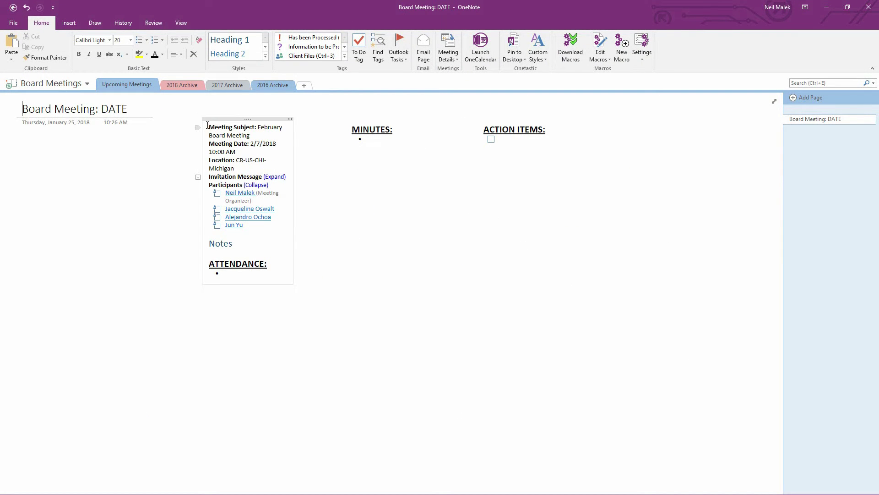
# Move the meeting details block to just under the page title
pyautogui.moveTo(208, 126); pyautogui.dragTo(265, 244)
pyautogui.press('Delete')
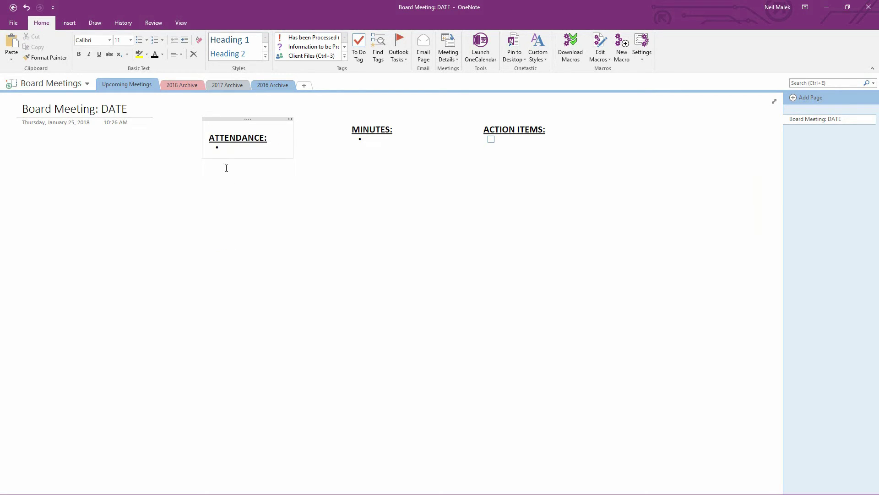
pyautogui.press('Delete')
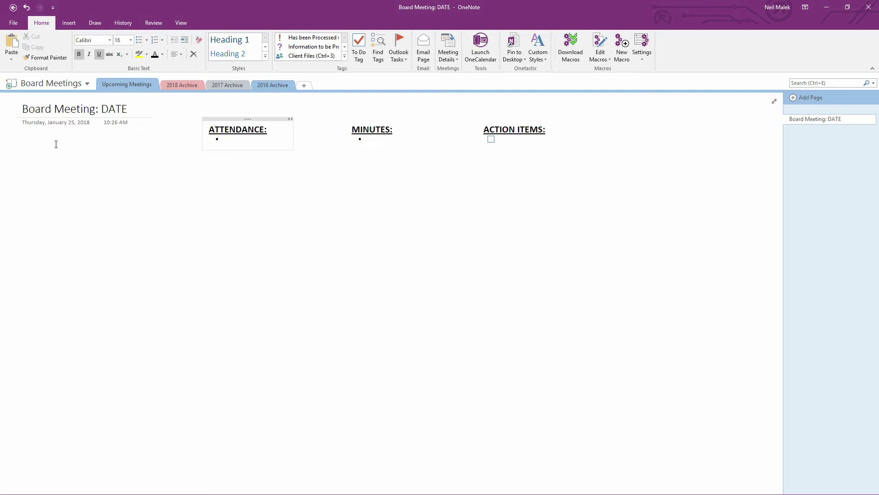
pyautogui.click(43, 142)
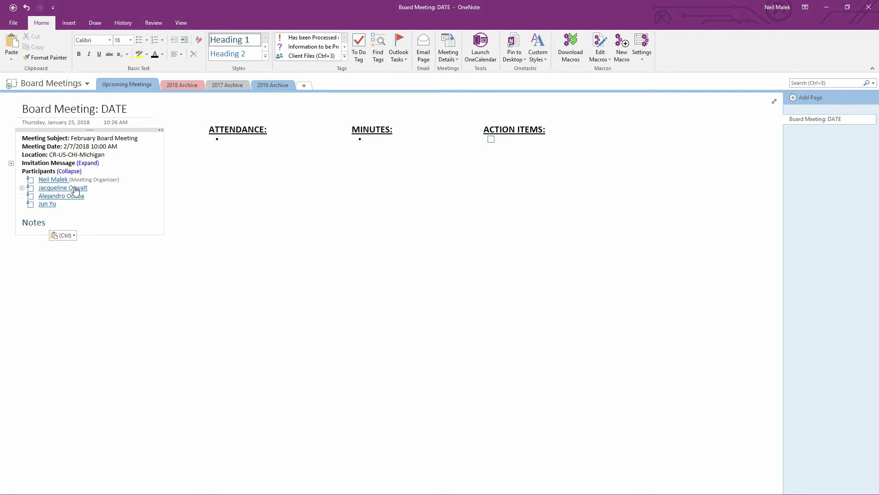
pyautogui.moveTo(51, 210)
# Replace DATE in the title so it reads 'Board Meeting: 2/7/18'
pyautogui.moveTo(101, 109); pyautogui.dragTo(127, 109)
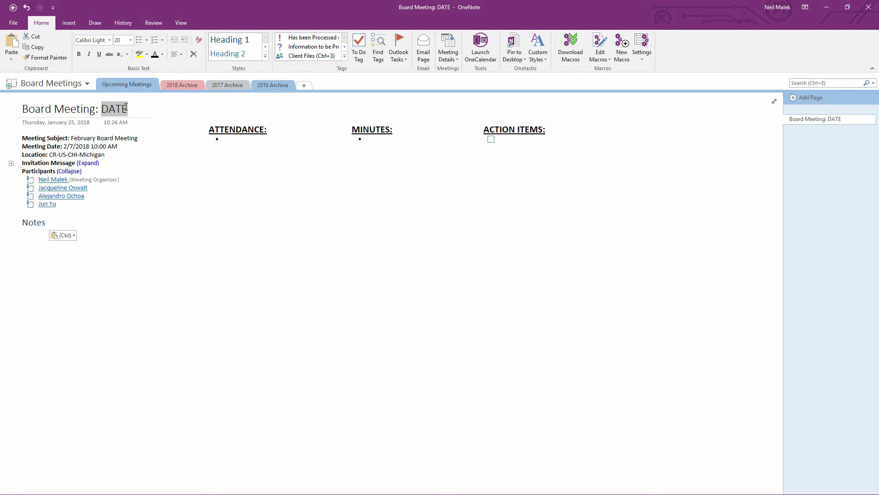
pyautogui.write('2/')
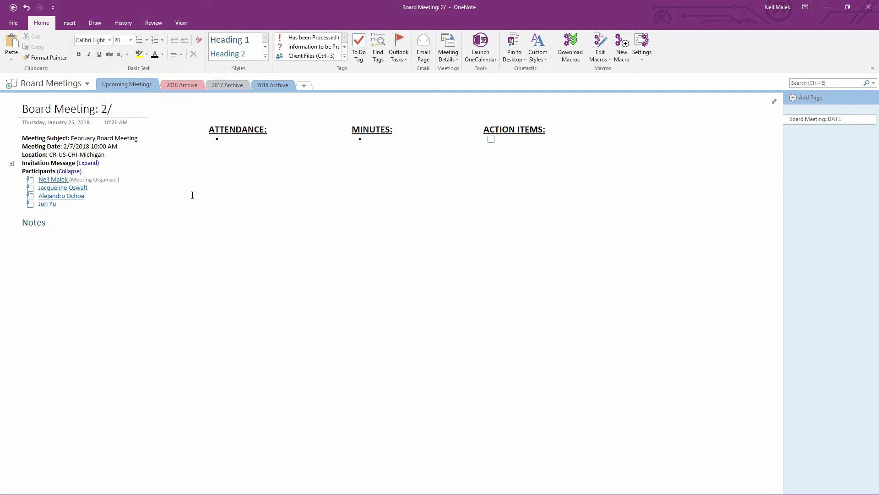
pyautogui.write('7/18')
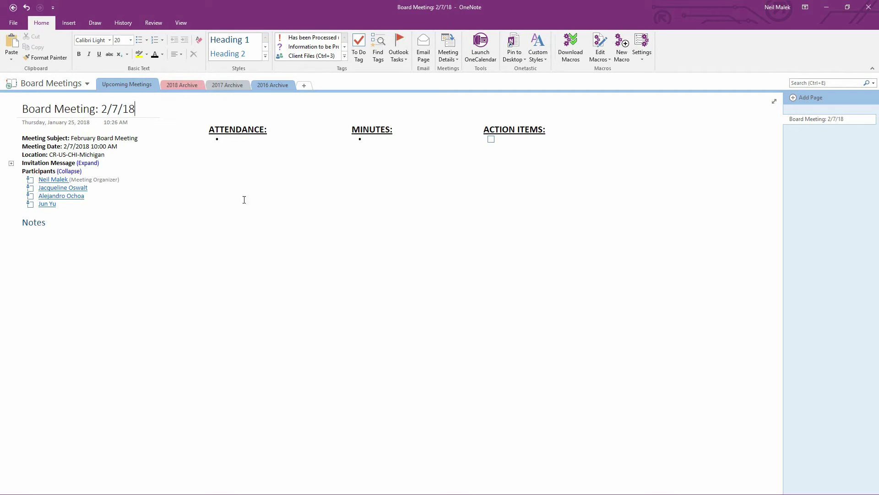
pyautogui.press('Return')
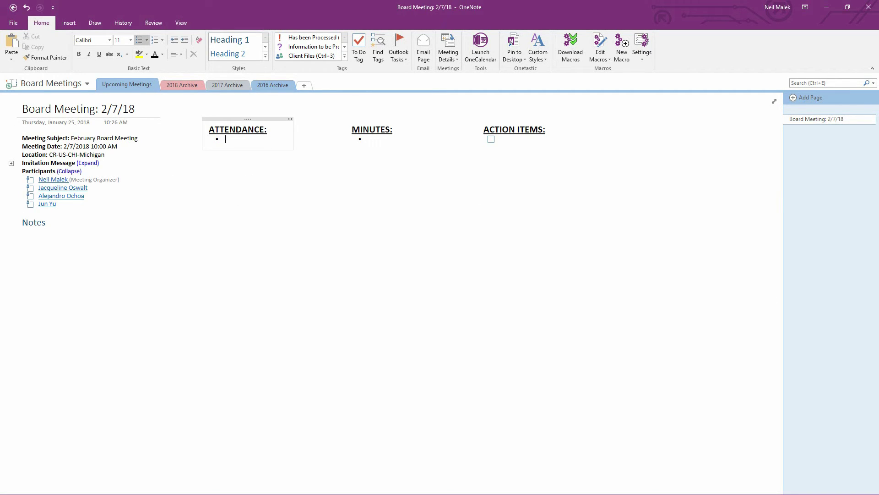
# Open the Feb 7 February Board Meeting in Outlook and follow its web meeting-notes link
pyautogui.hotkey('alt', 'Tab')
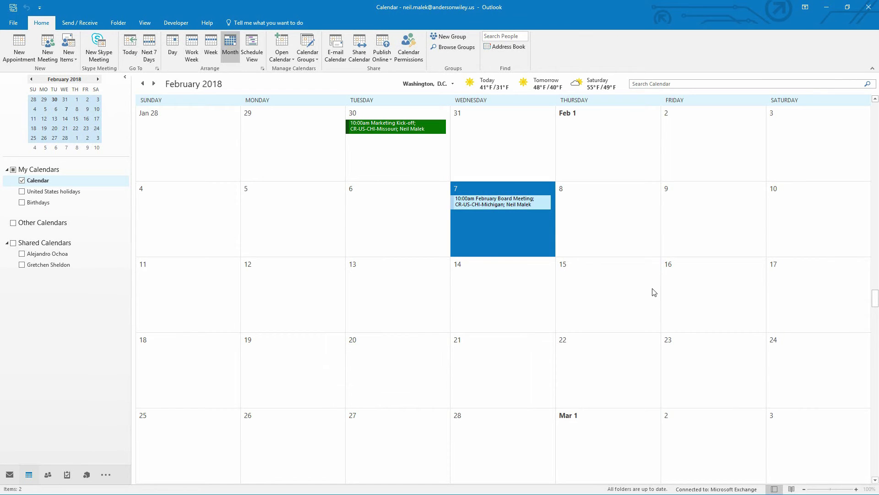
pyautogui.doubleClick(509, 204)
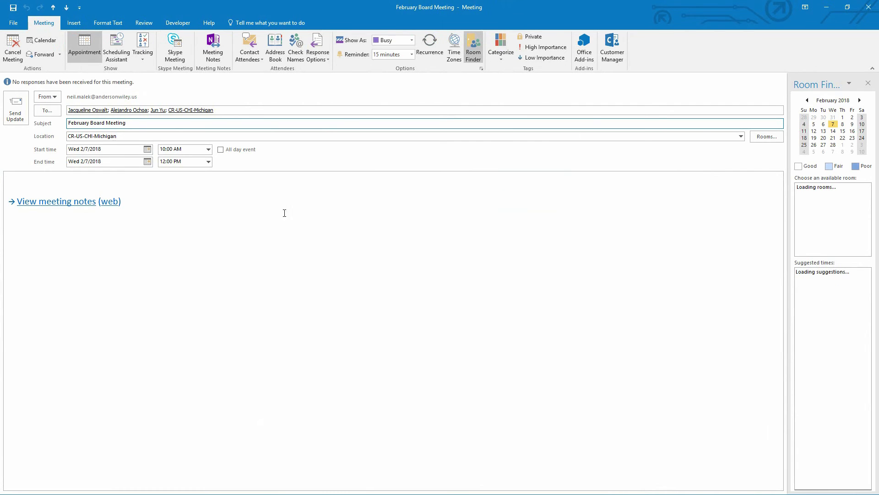
pyautogui.click(111, 204)
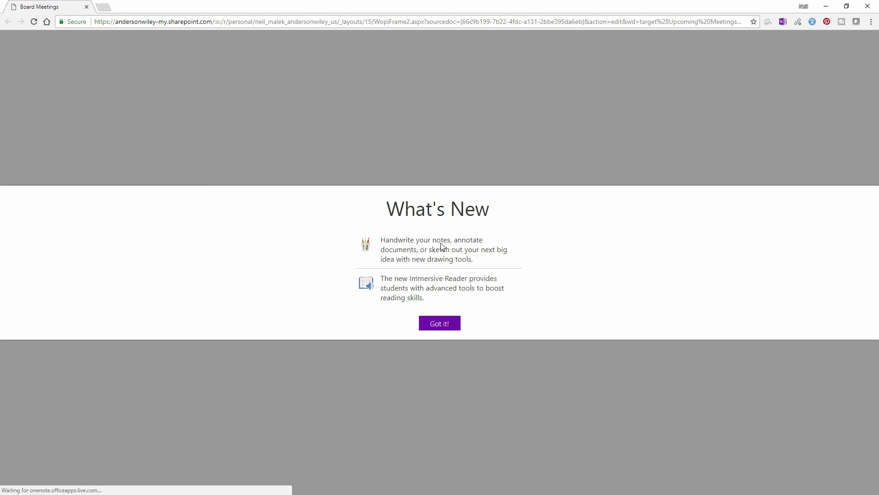
# Dismiss What's New, review the 'Board Meeting: 2/7/18' page online, then close the browser
pyautogui.click(443, 321)
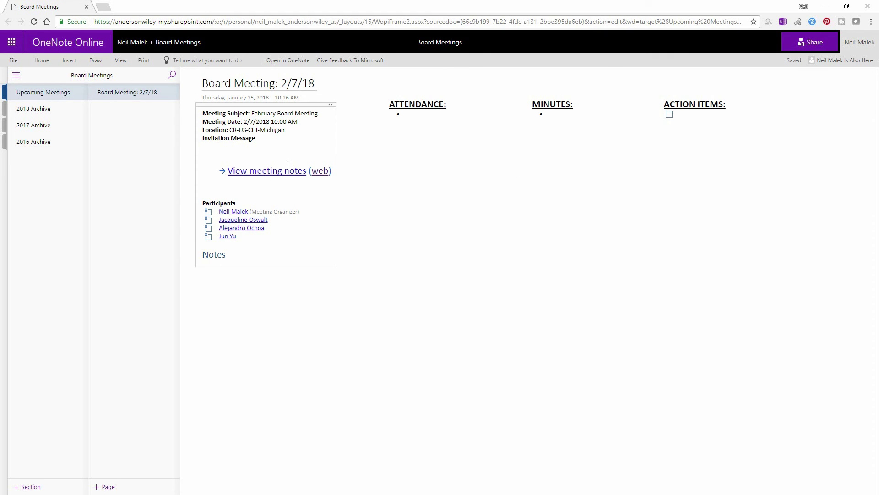
pyautogui.click(866, 6)
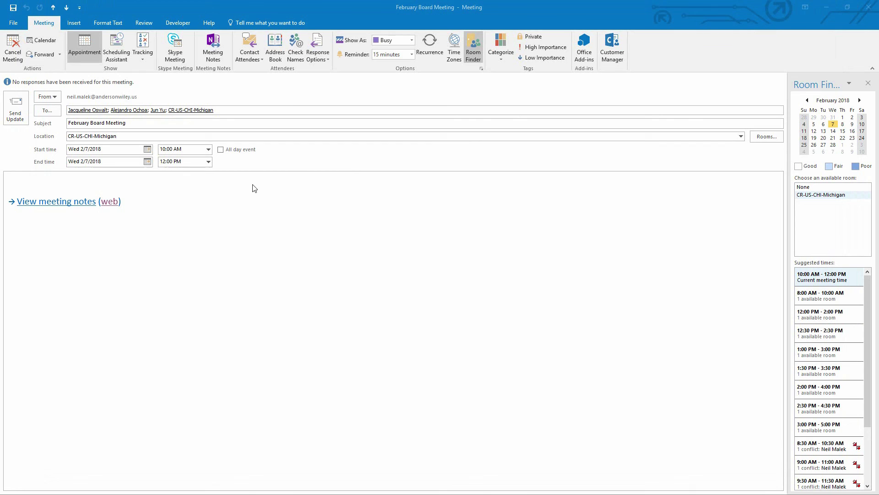